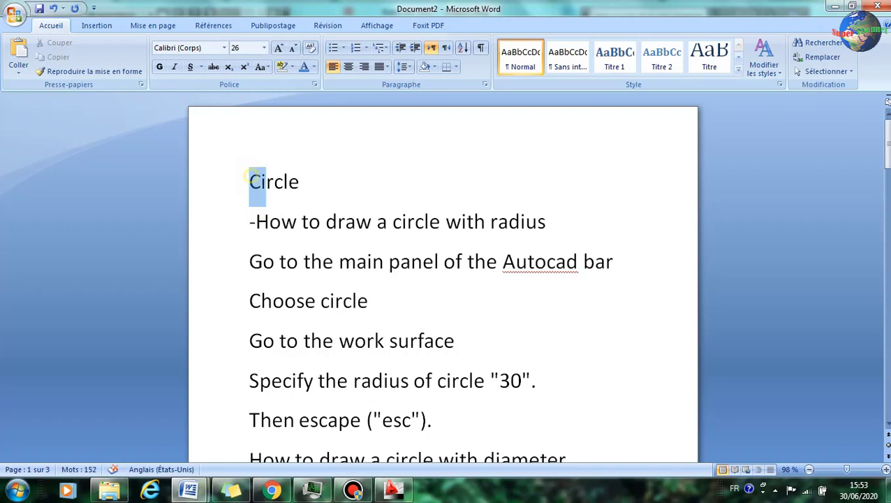
Highlight each radius-circle note line in Word, through radius 30 and Esc, then switch to AutoCAD
left_click_drag(250, 221, 559, 221)
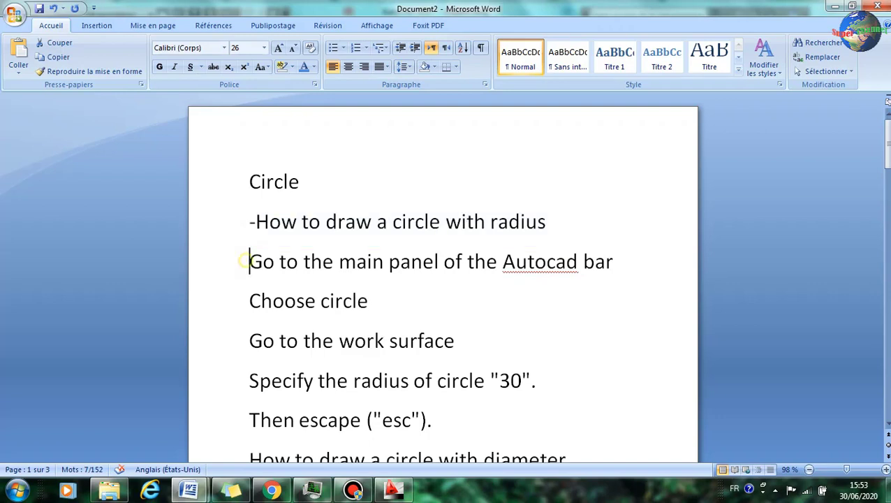
left_click_drag(250, 261, 627, 262)
left_click_drag(249, 301, 380, 301)
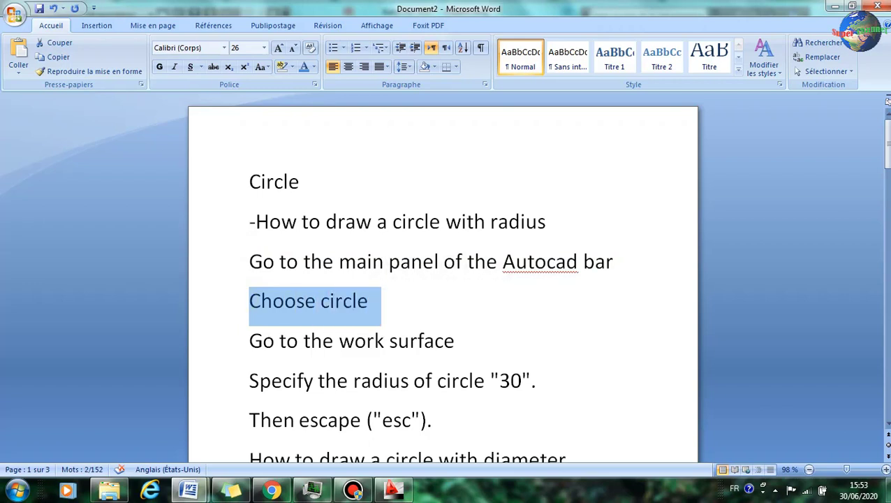
left_click_drag(249, 340, 468, 340)
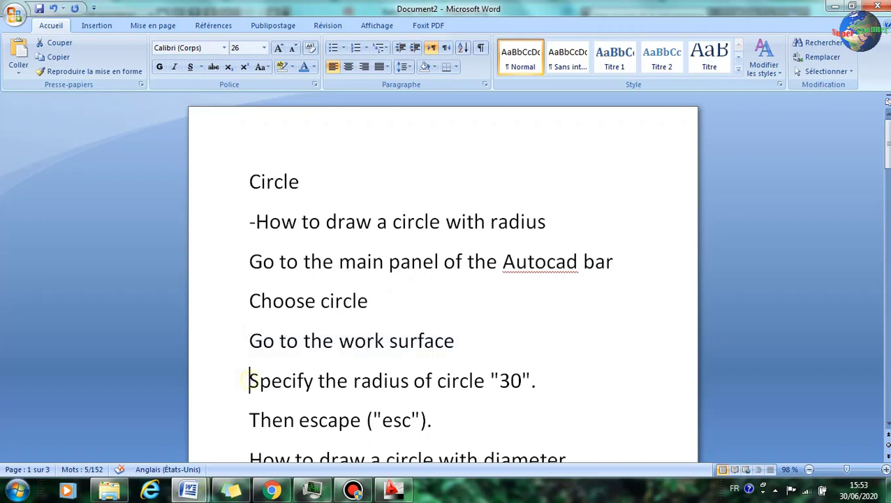
left_click_drag(249, 381, 550, 381)
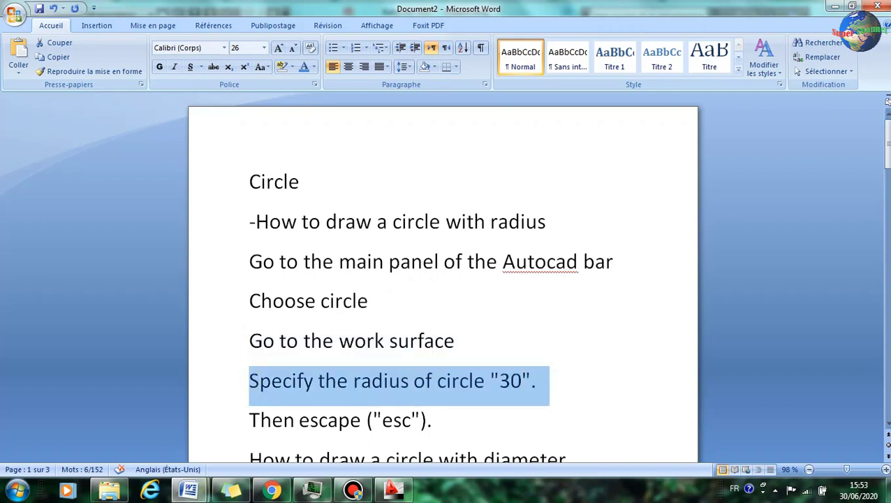
left_click_drag(249, 419, 445, 420)
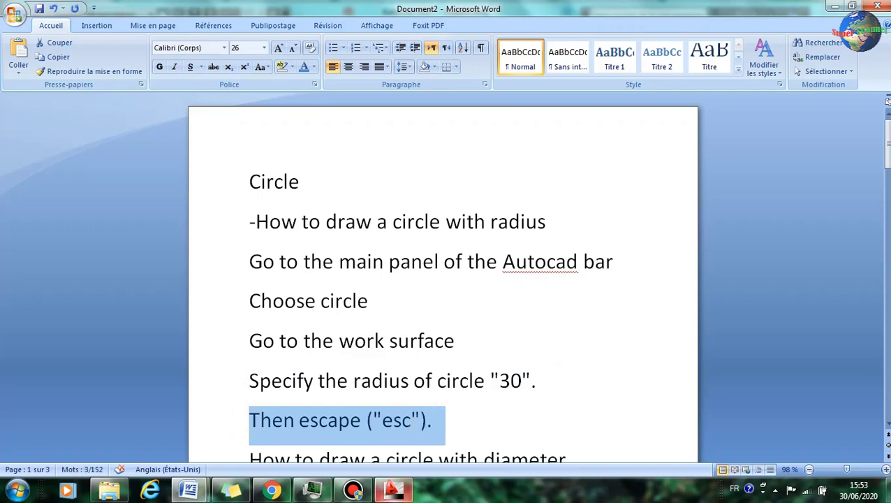
left_click(393, 491)
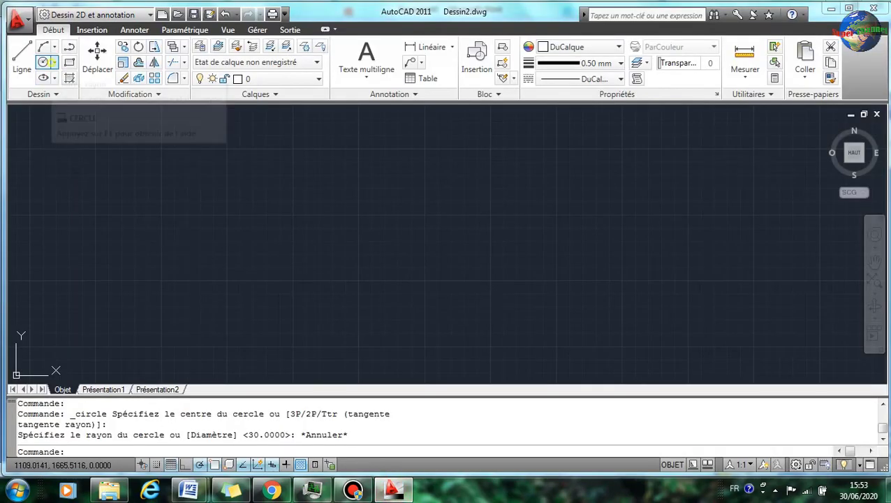
Draw a Centre, Radius circle of radius 30 and pan to recentre it
left_click(54, 62)
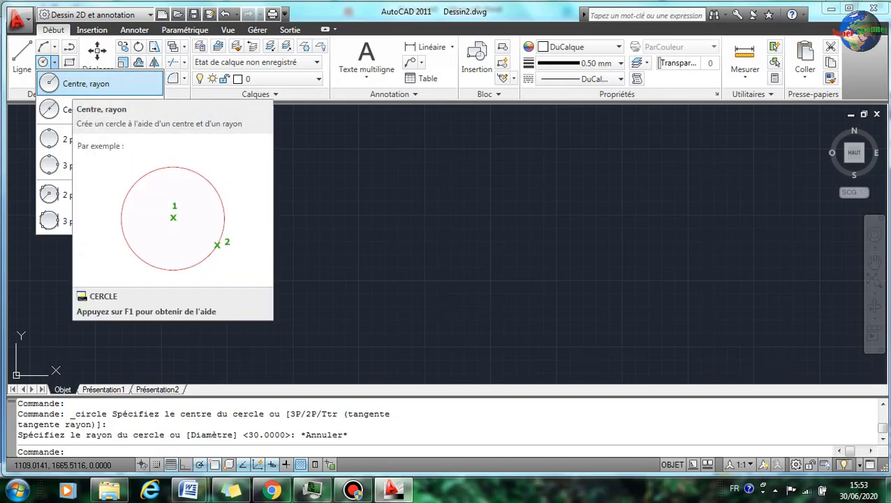
left_click(67, 84)
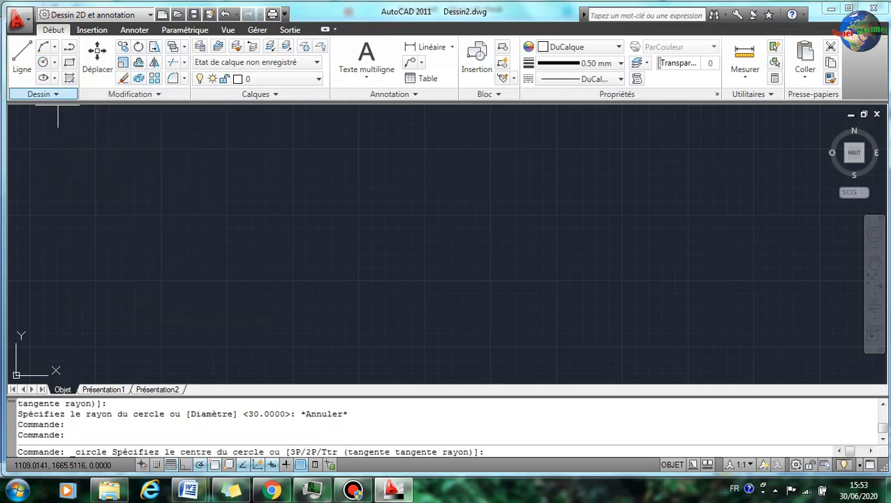
left_click(313, 247)
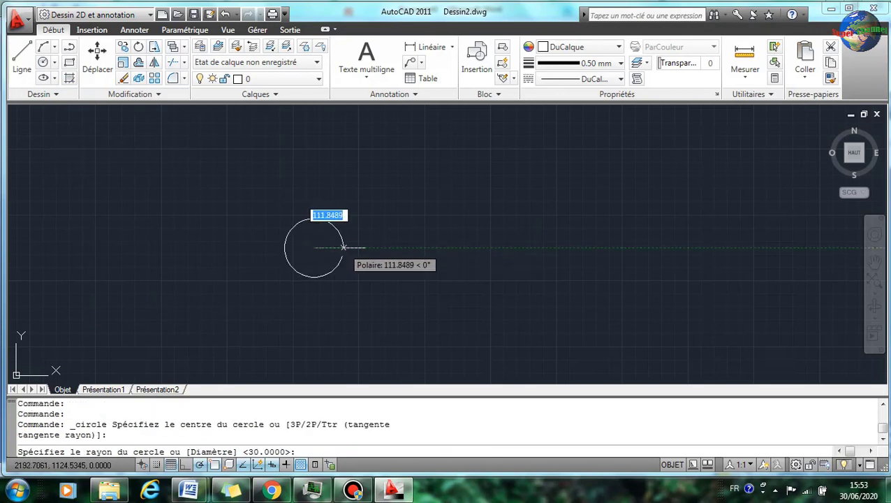
type("30")
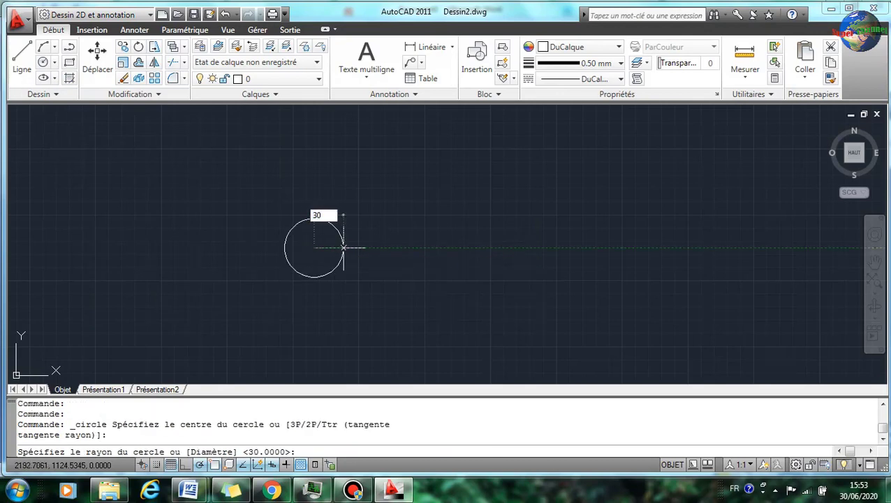
key("Return")
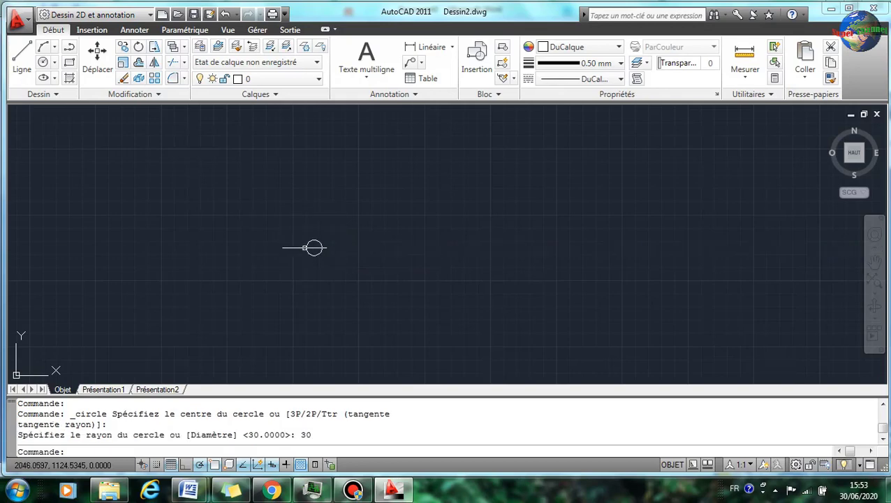
scroll(305, 248, "up", 5)
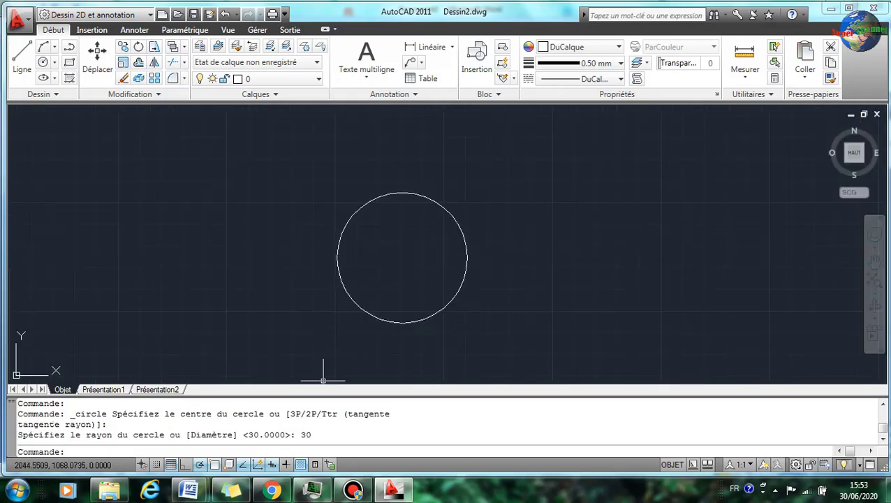
scroll(356, 272, "down", 2)
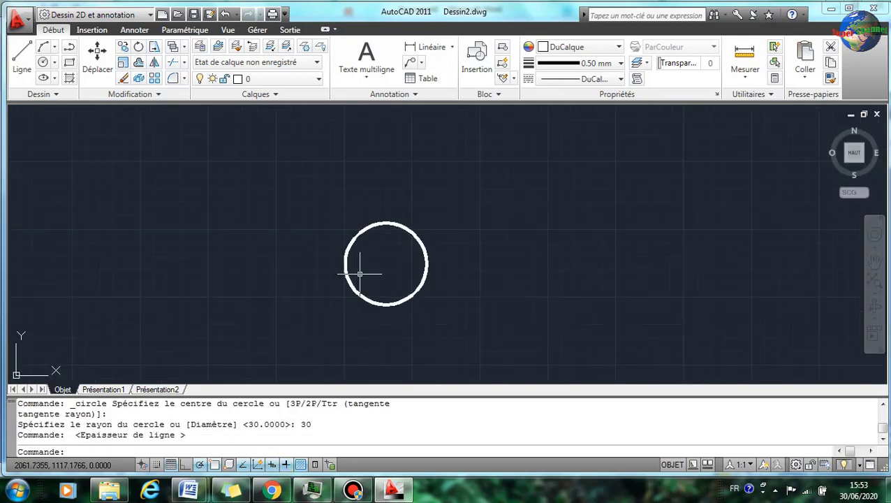
middle_click_drag(359, 272, 399, 227)
In the Word notes, highlight each step for drawing a circle with diameter 80
left_click(188, 490)
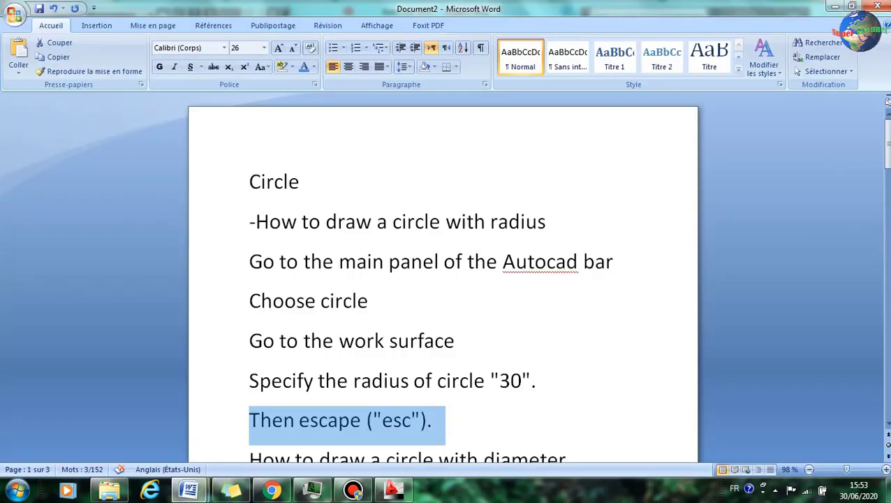
scroll(443, 279, "down", 3)
scroll(443, 280, "down", 2)
left_click_drag(249, 302, 585, 303)
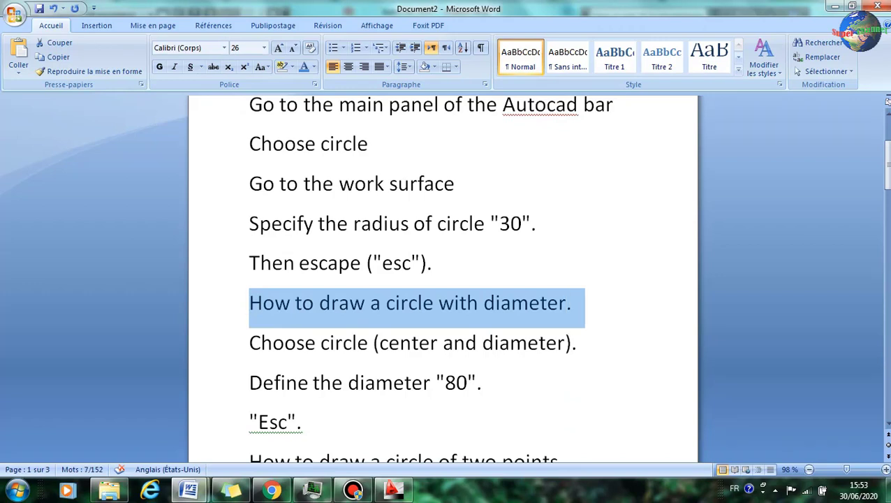
left_click_drag(250, 343, 590, 343)
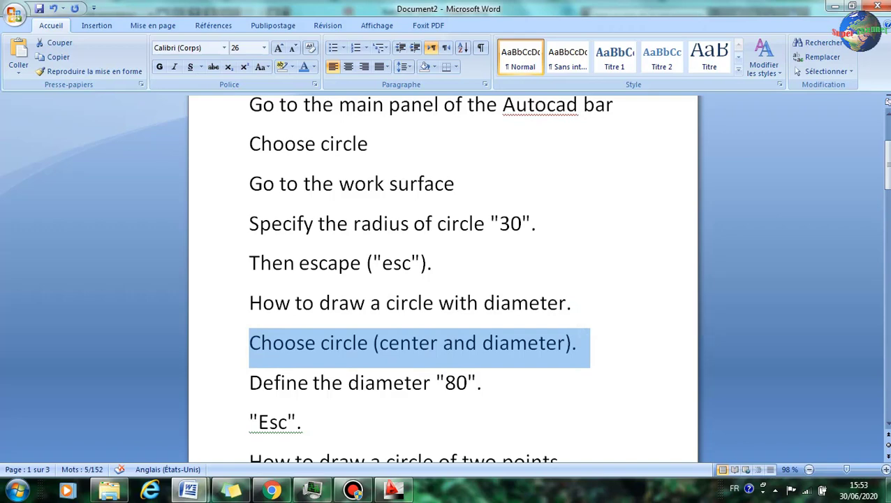
left_click_drag(250, 382, 494, 382)
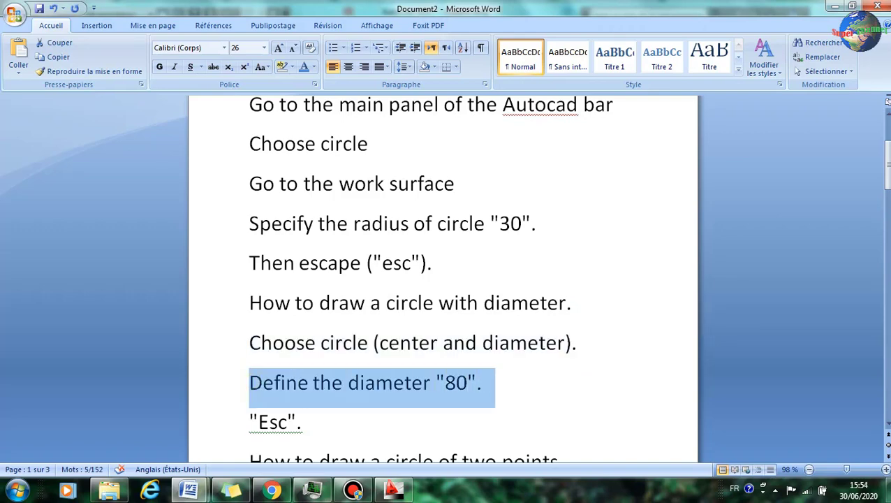
left_click_drag(249, 422, 315, 422)
Draw a Centre, Diameter circle of diameter 80 left of the first circle
key("alt+Tab")
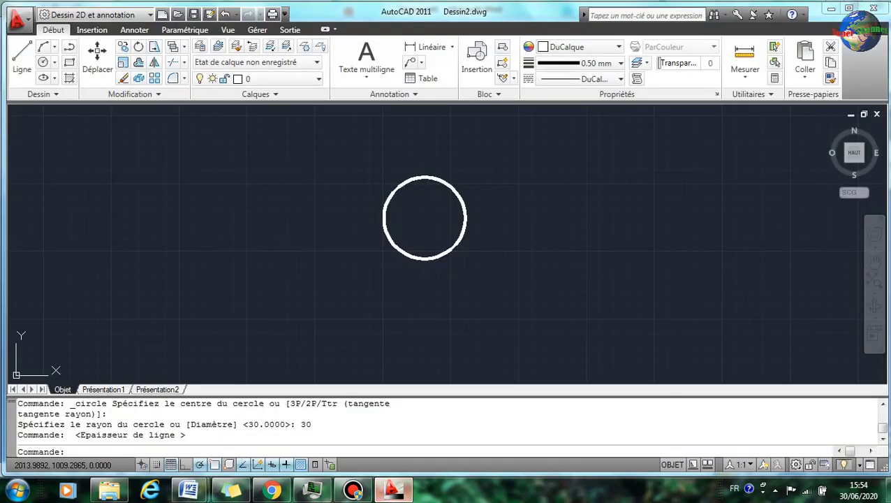
left_click(54, 62)
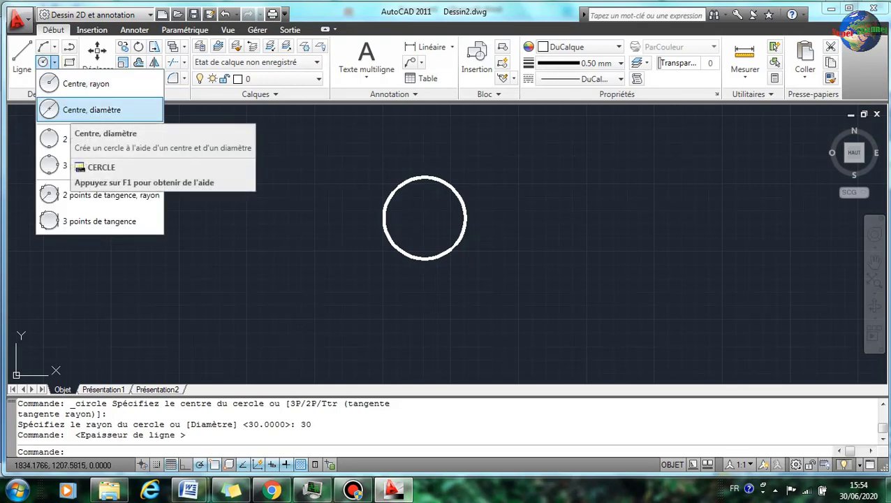
left_click(91, 110)
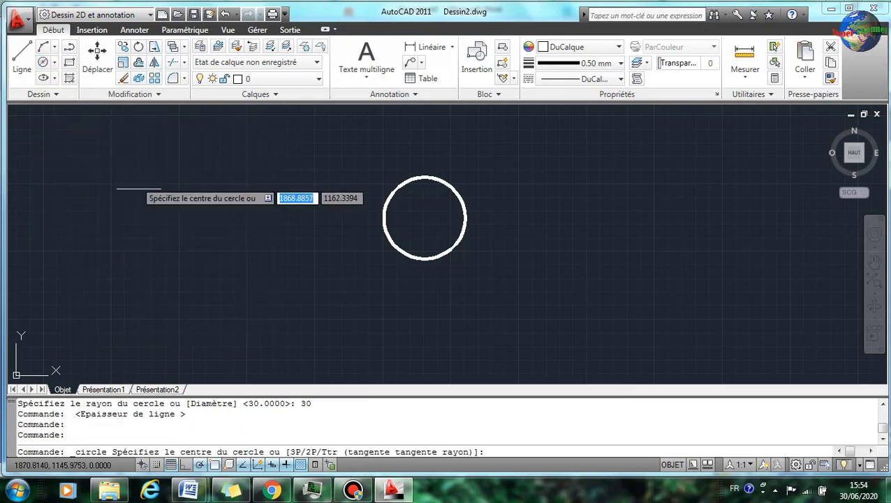
left_click(186, 232)
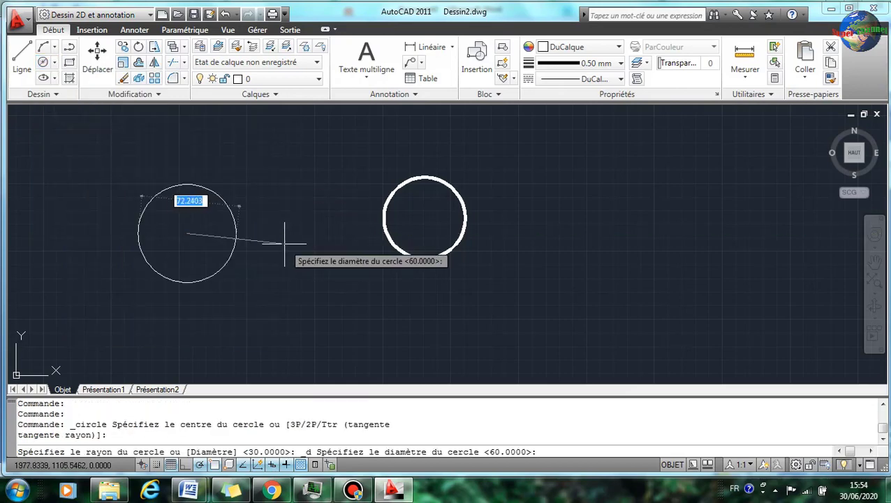
type("80")
key("Return")
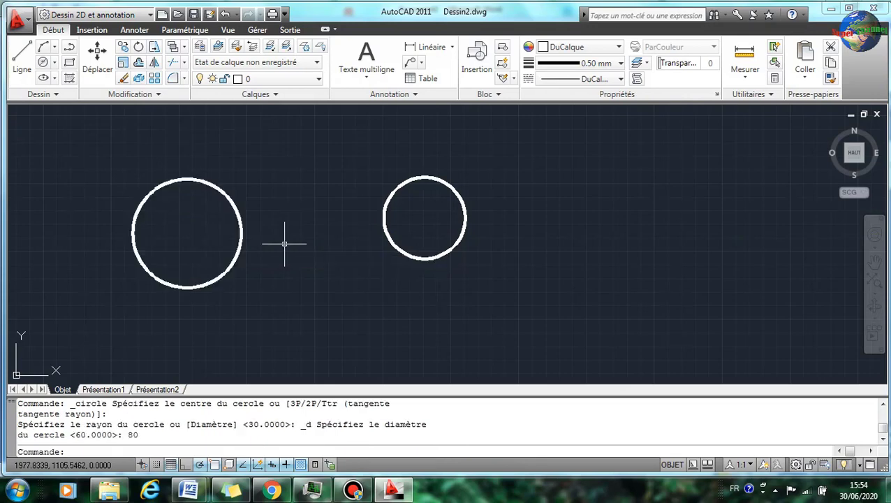
middle_click_drag(274, 249, 358, 270)
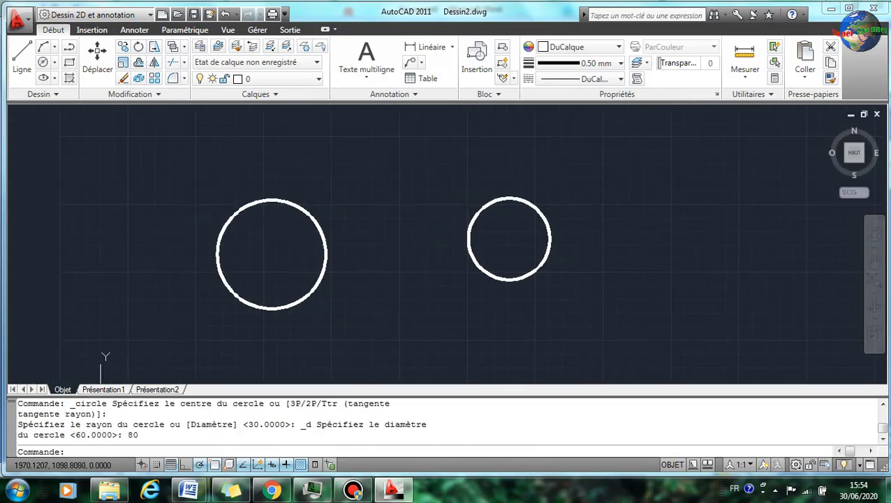
Highlight the Word note lines describing two-point circles
left_click_drag(249, 336, 577, 339)
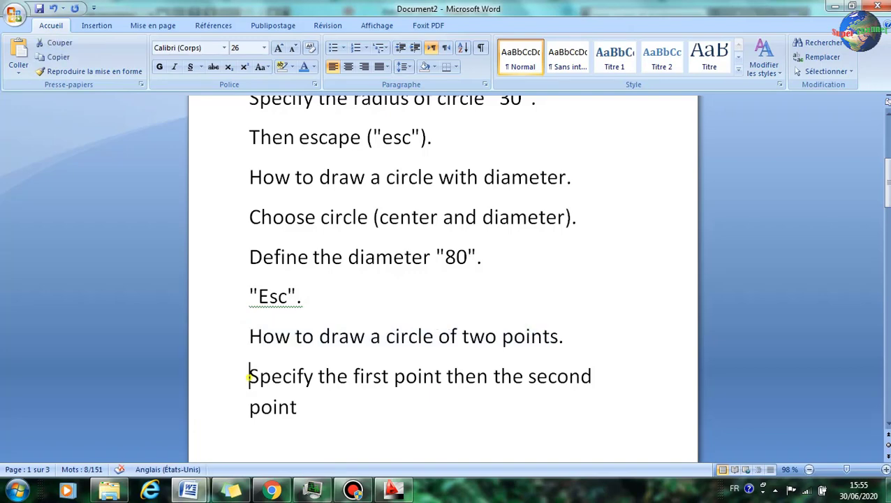
left_click_drag(249, 376, 597, 377)
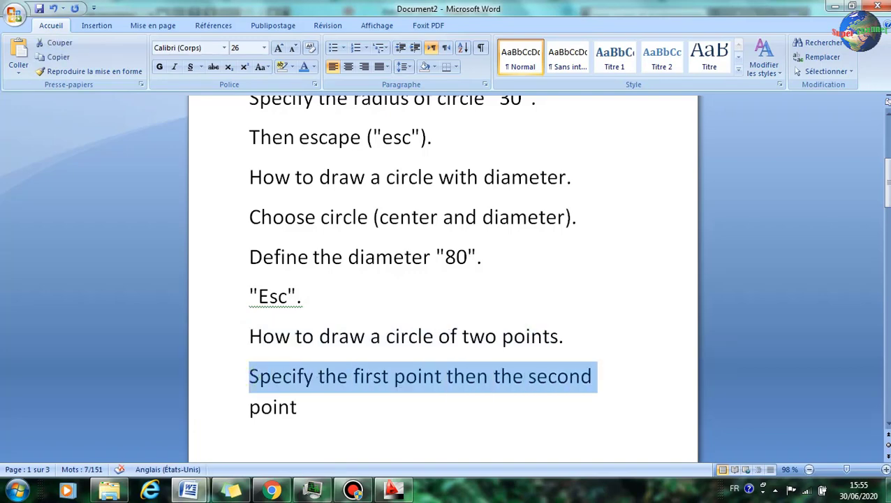
left_click_drag(250, 407, 296, 407)
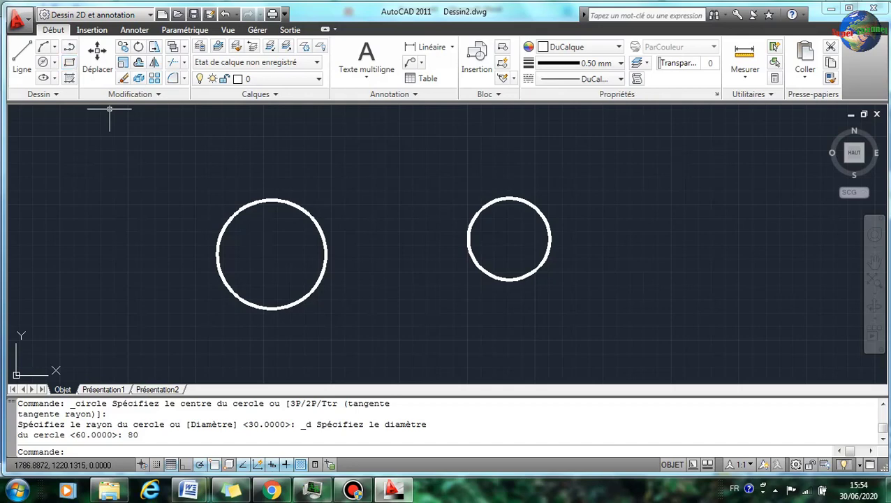
Draw a 2-points circle from two diameter endpoints below and between the first two circles
left_click(54, 62)
left_click(59, 138)
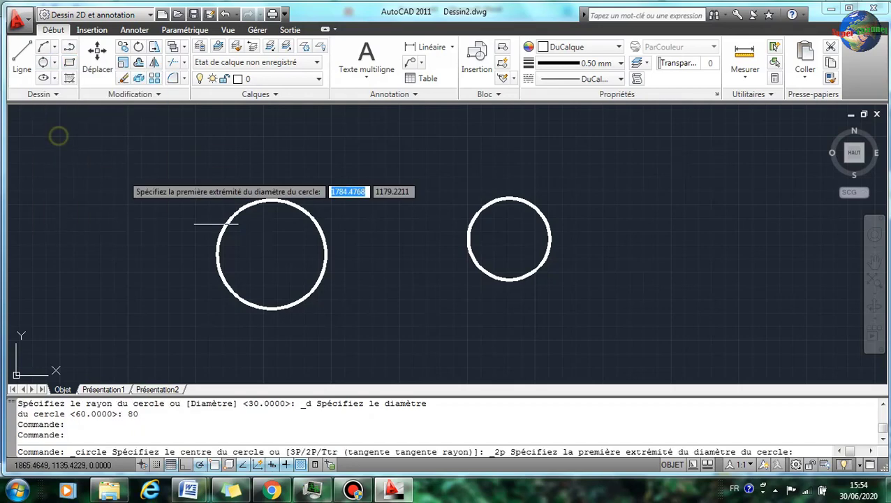
scroll(372, 312, "down", 2)
scroll(372, 312, "down", 2)
middle_click_drag(373, 312, 360, 239)
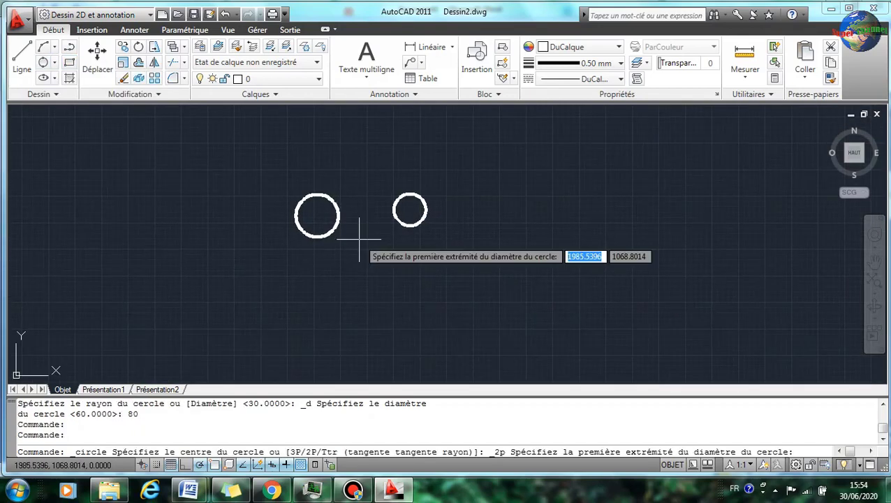
scroll(359, 239, "up", 3)
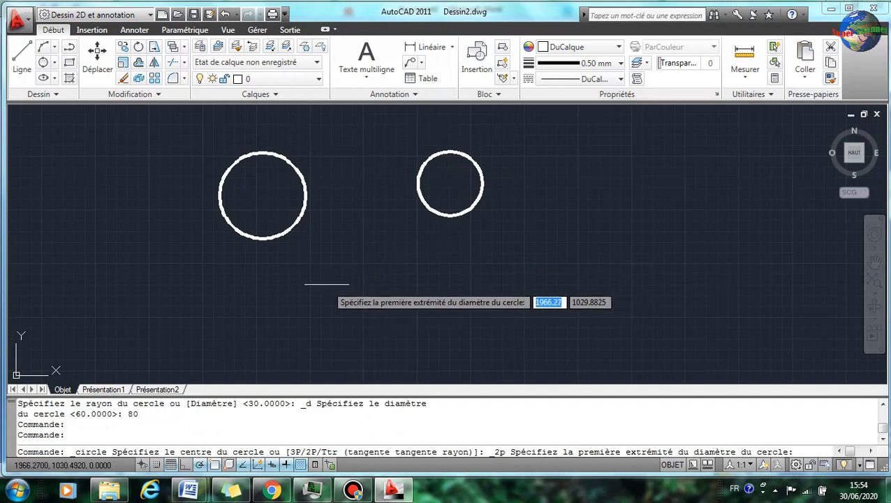
left_click(325, 278)
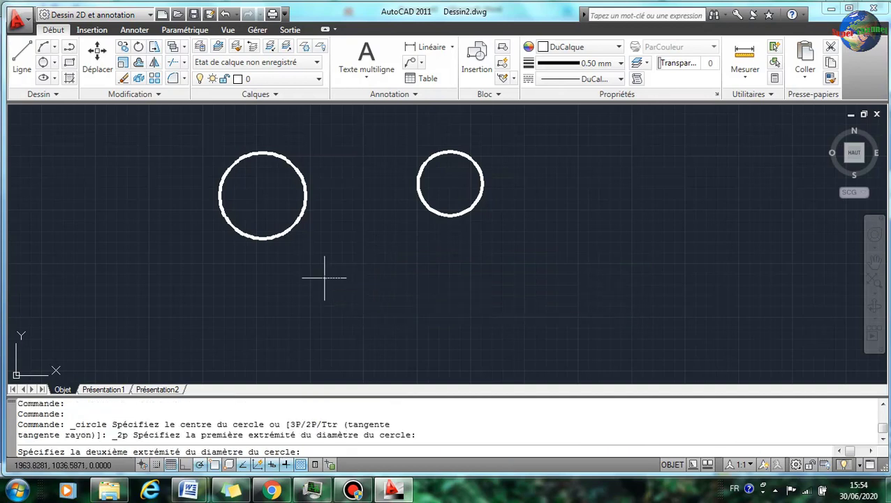
left_click(437, 278)
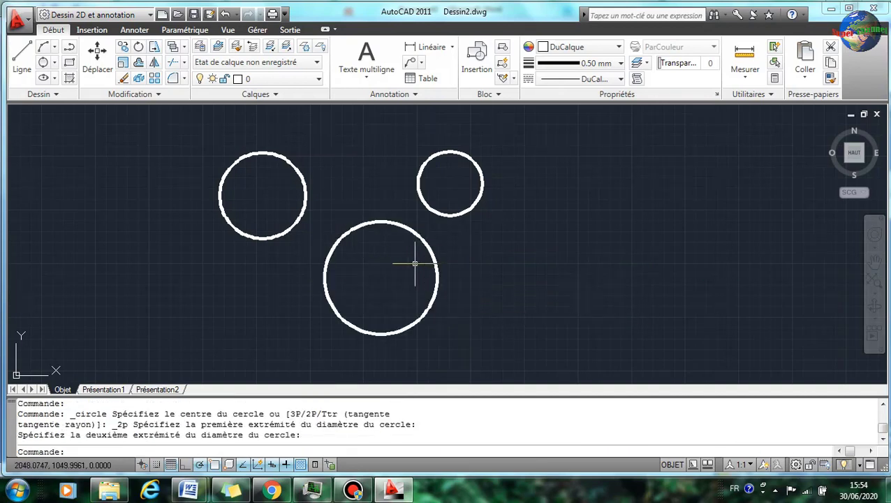
left_click(189, 489)
Highlight the three-point circle heading, its 'Specify the three points' line and the Esc step
scroll(294, 360, "down", 3)
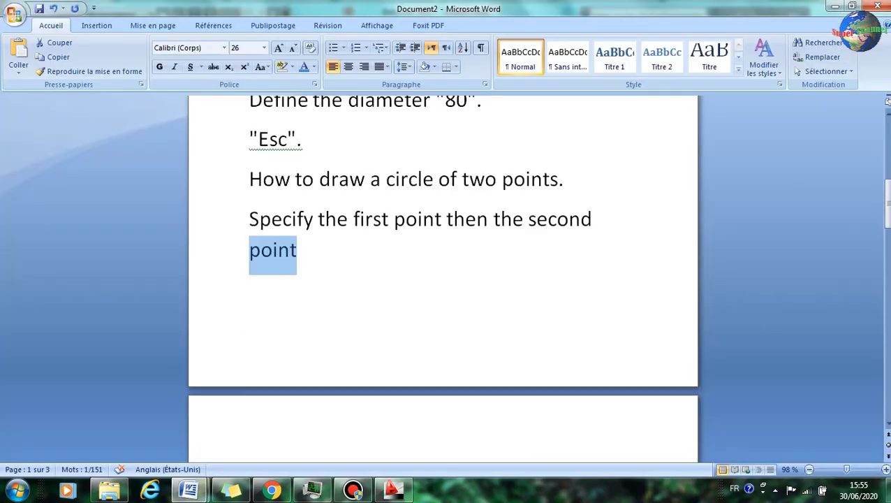
left_click(294, 359)
scroll(294, 359, "down", 3)
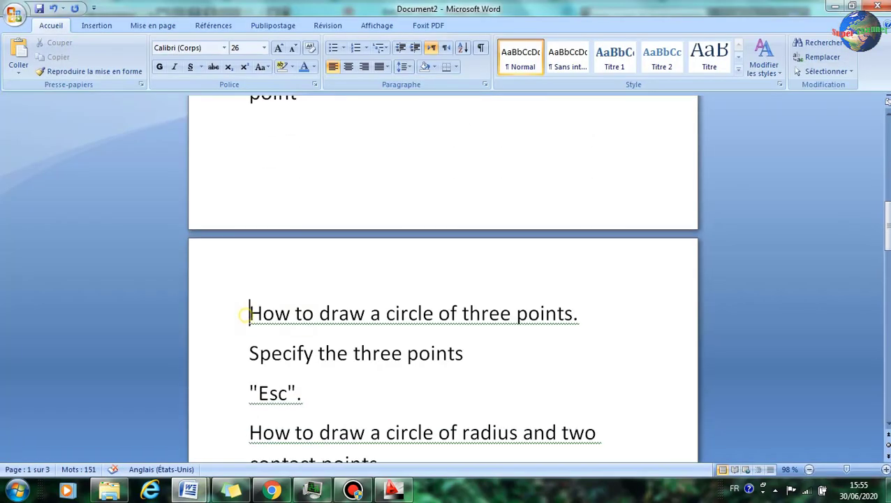
left_click_drag(249, 314, 572, 314)
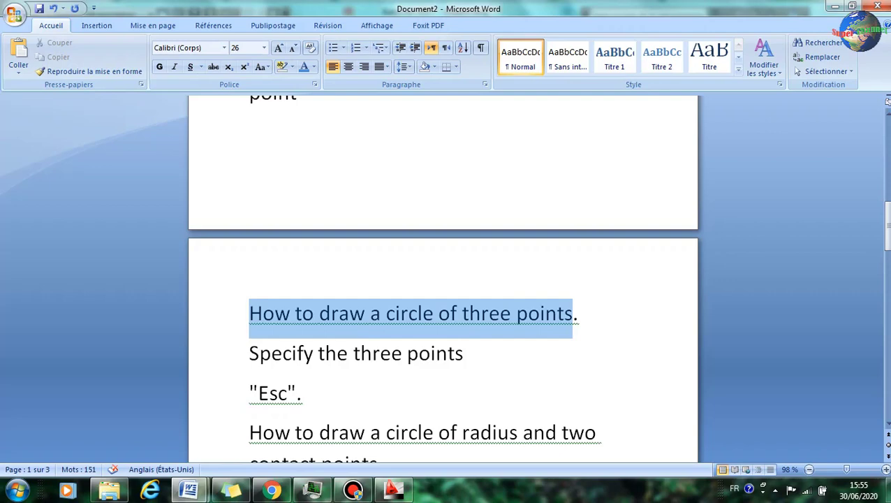
left_click_drag(249, 353, 475, 353)
left_click_drag(250, 393, 315, 393)
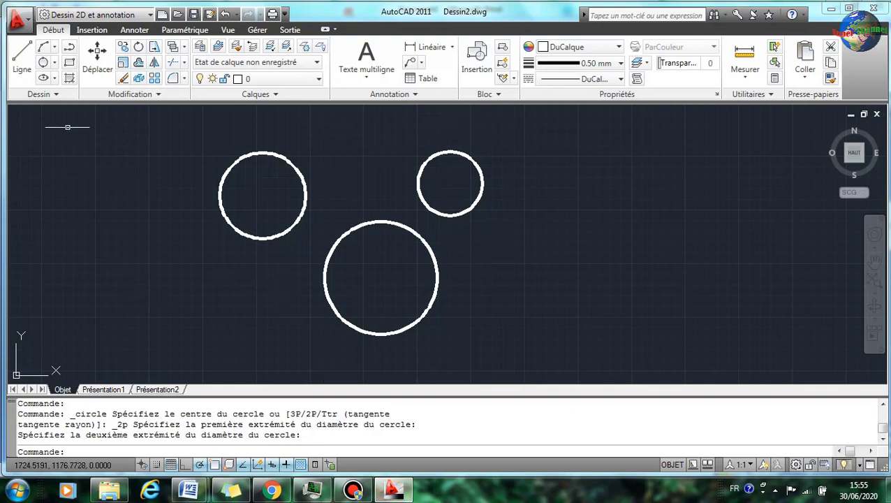
Draw a 3-points circle through the centres of the left, lower and upper-right circles
left_click(54, 62)
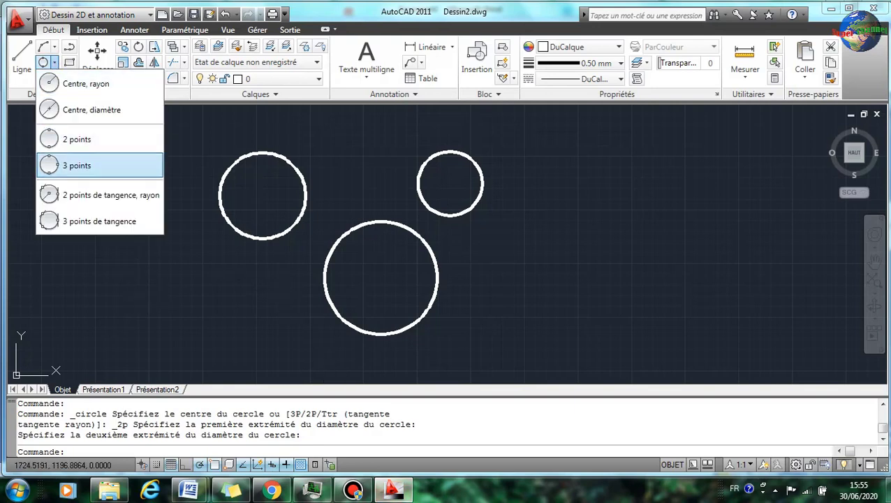
left_click(72, 165)
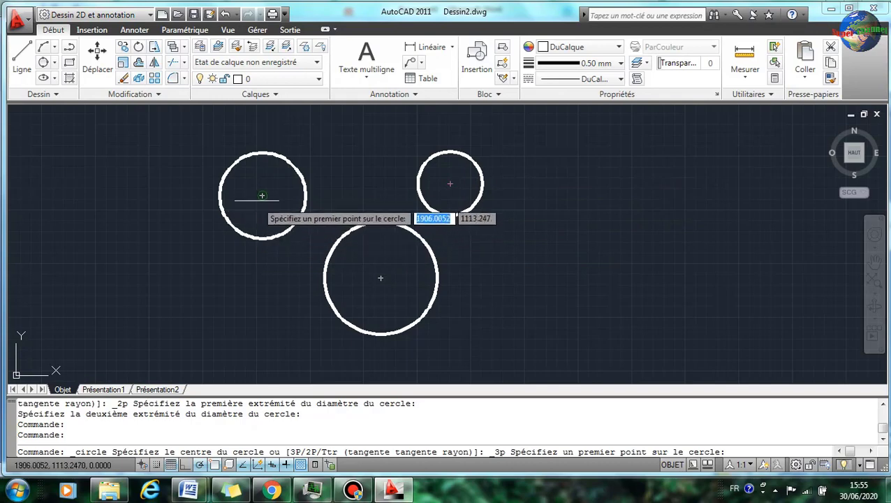
left_click(260, 196)
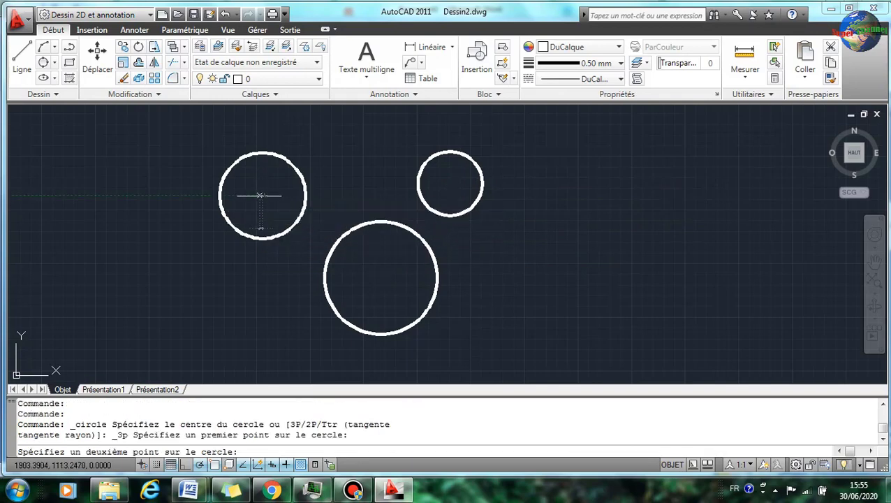
left_click(381, 277)
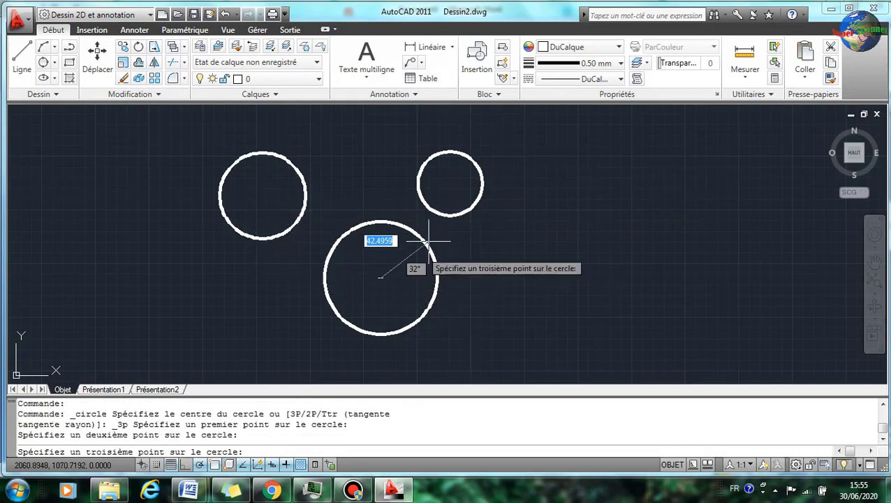
left_click(450, 182)
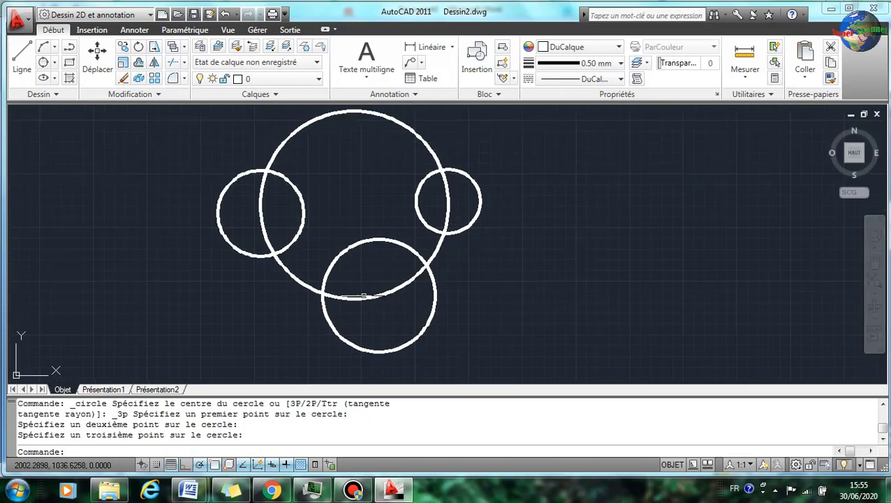
left_click(188, 489)
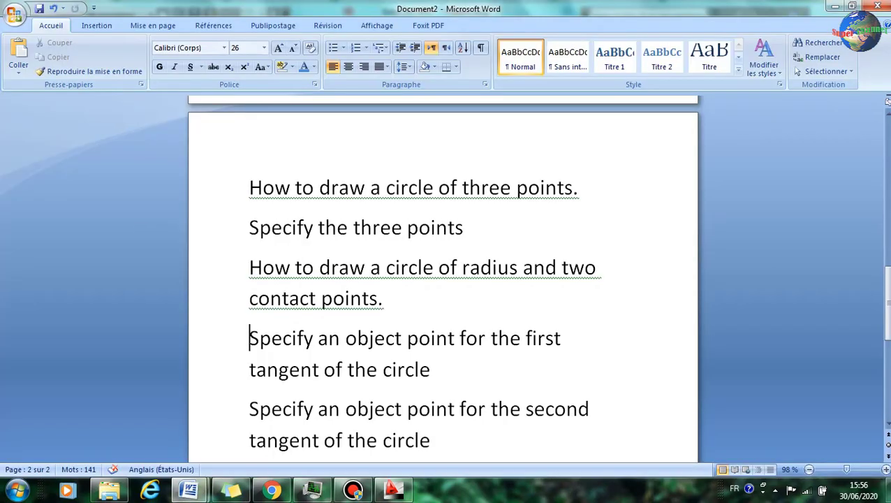
Highlight the radius-and-two-contact-points heading and the first tangent step
left_click_drag(249, 267, 599, 268)
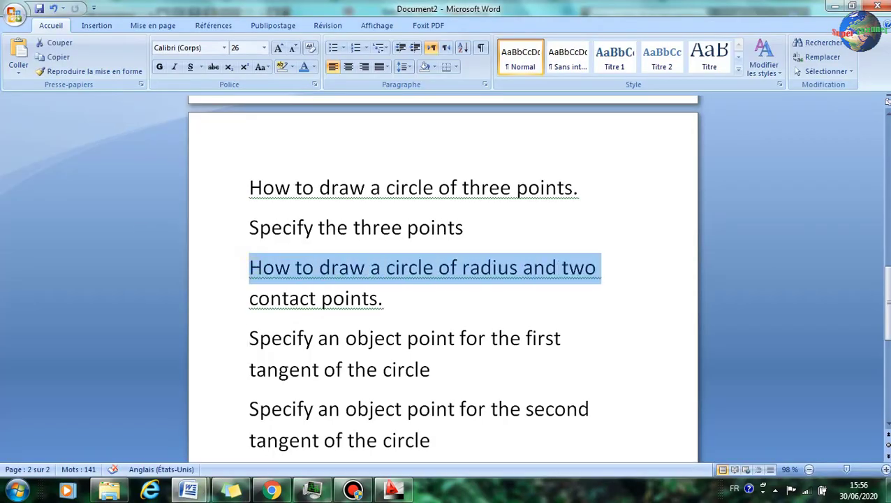
left_click_drag(250, 298, 377, 298)
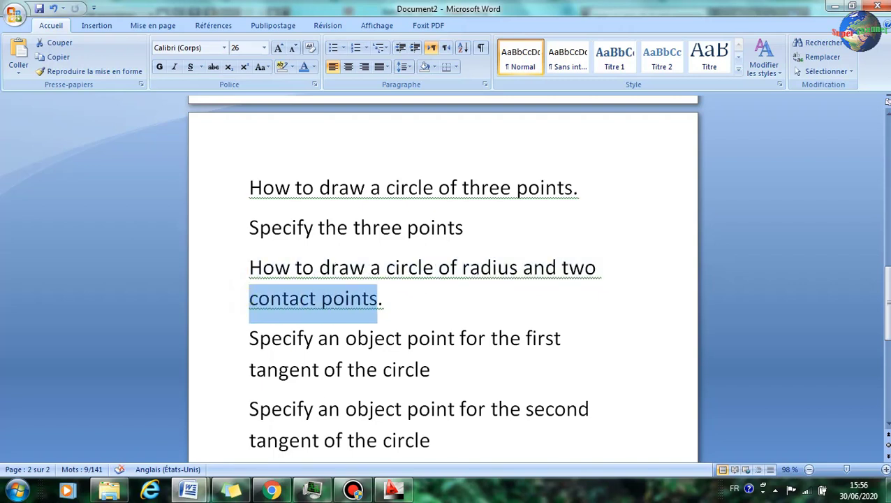
left_click_drag(249, 338, 565, 338)
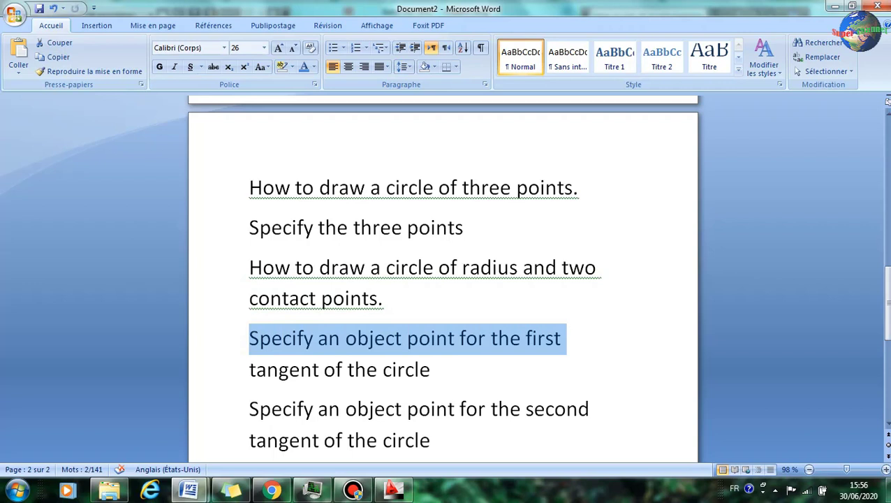
left_click_drag(249, 369, 430, 370)
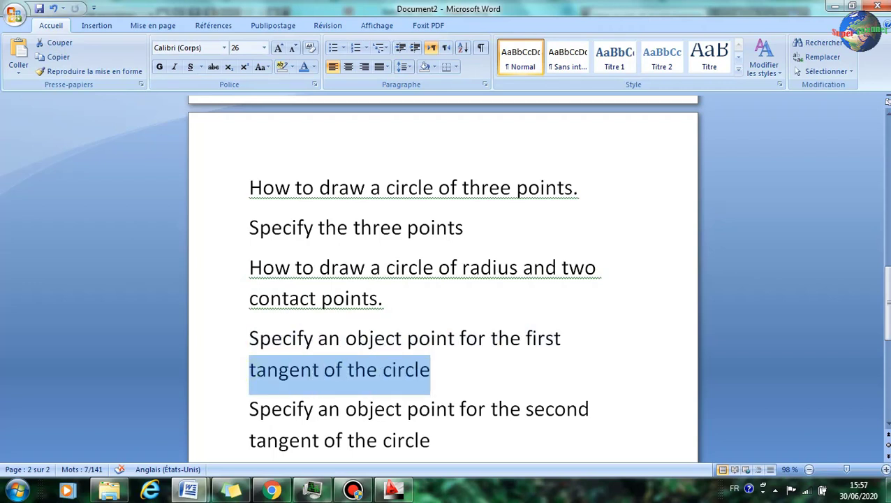
Highlight the second tangent step and scroll down to the three-tangents section
scroll(323, 241, "down", 2)
left_click_drag(249, 346, 592, 346)
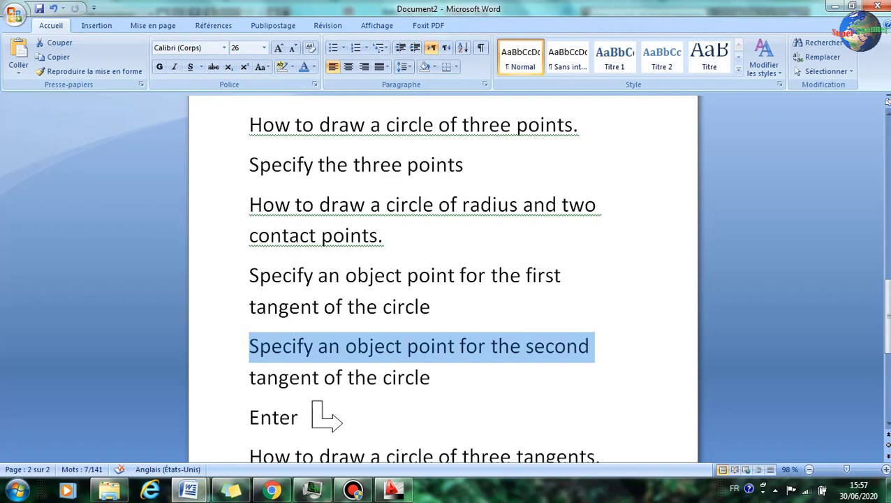
left_click_drag(250, 377, 431, 377)
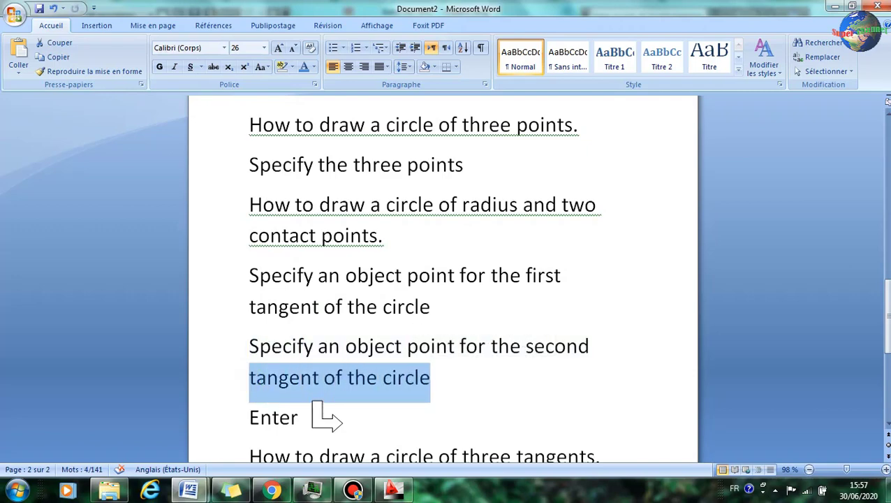
scroll(327, 417, "down", 2)
scroll(326, 355, "down", 1)
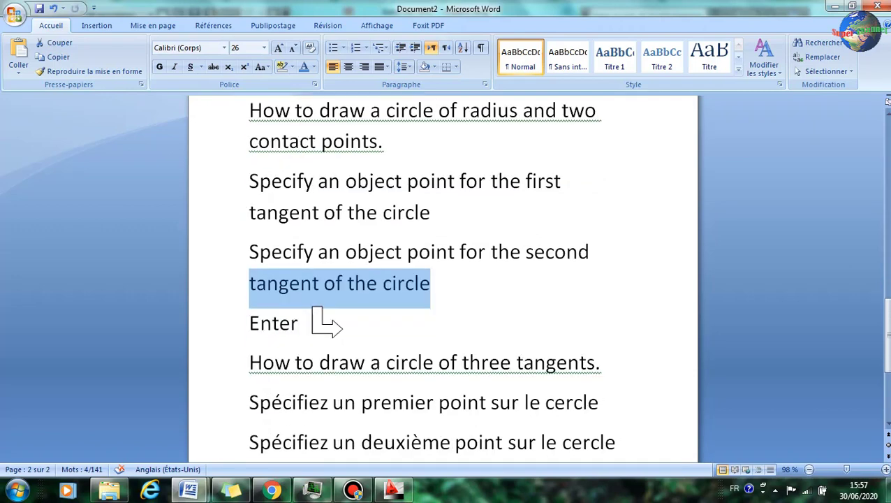
scroll(327, 323, "down", 1)
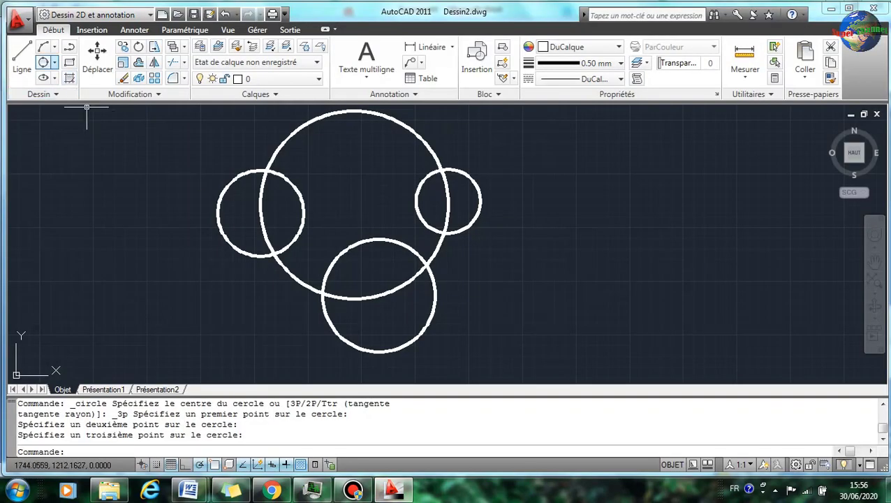
Draw a Tan, Tan, Radius circle touching the left and lower circles at radius 87.6369
left_click(56, 63)
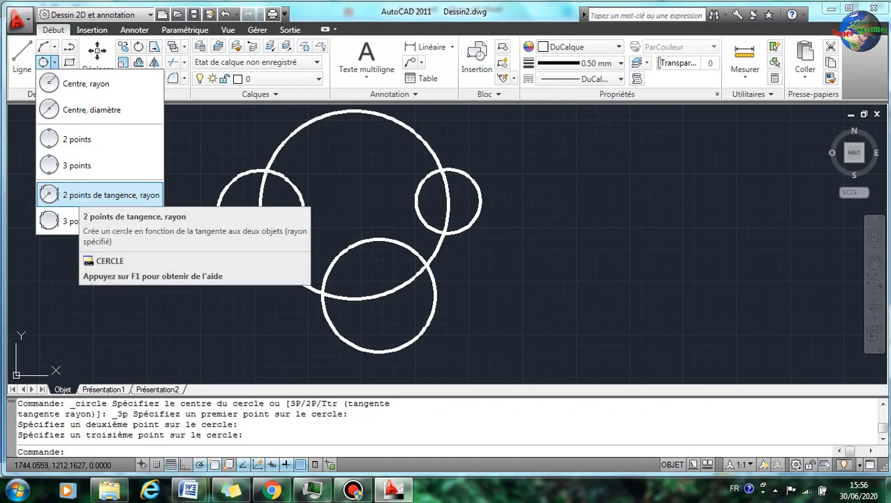
left_click(98, 195)
scroll(257, 241, "up", 3)
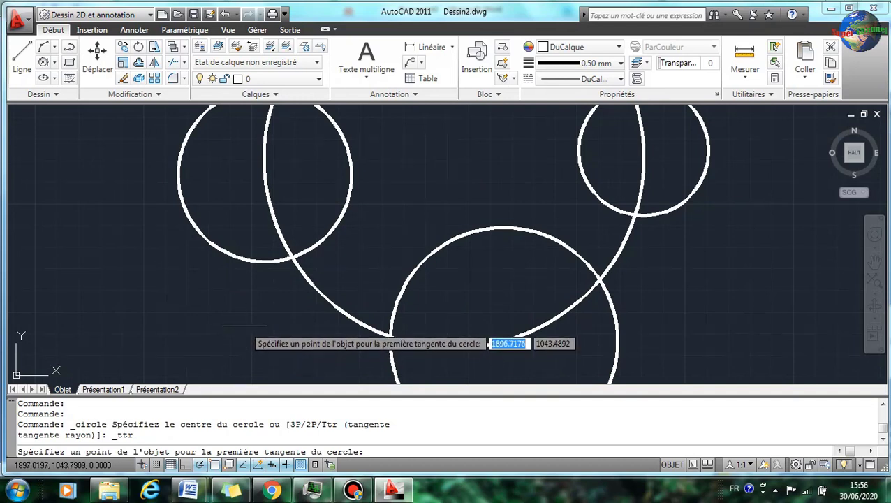
left_click(236, 257)
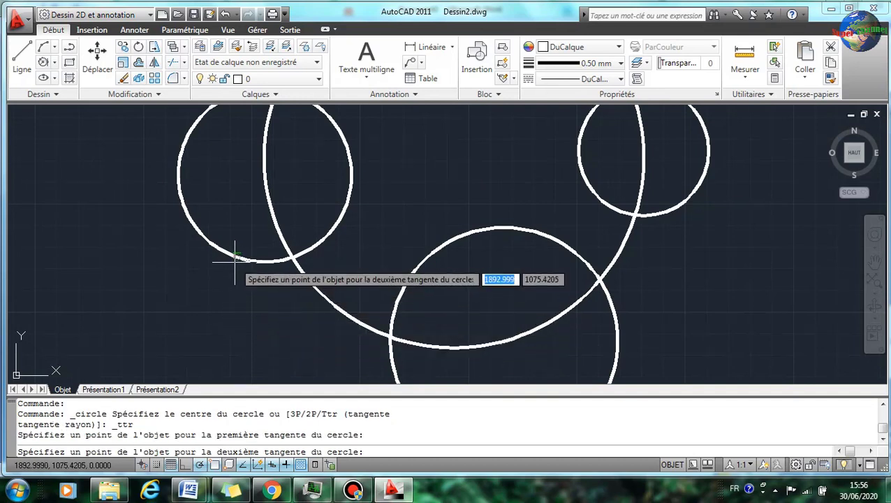
left_click(319, 295)
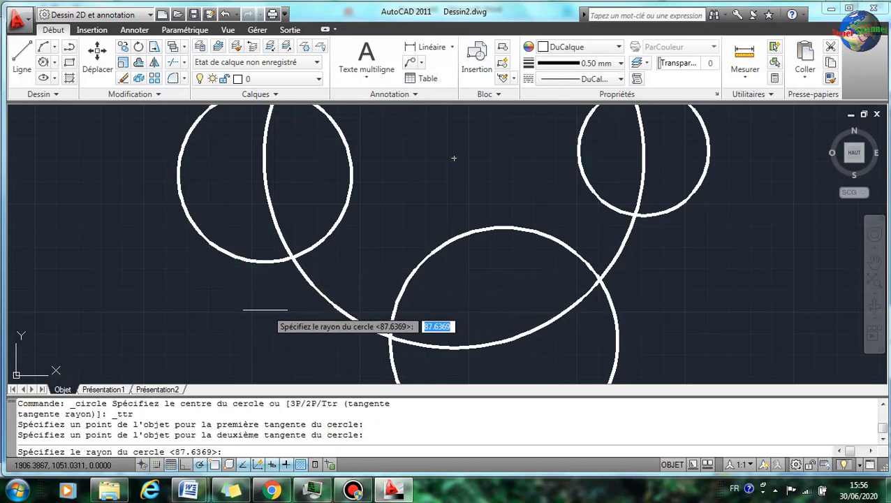
key("Return")
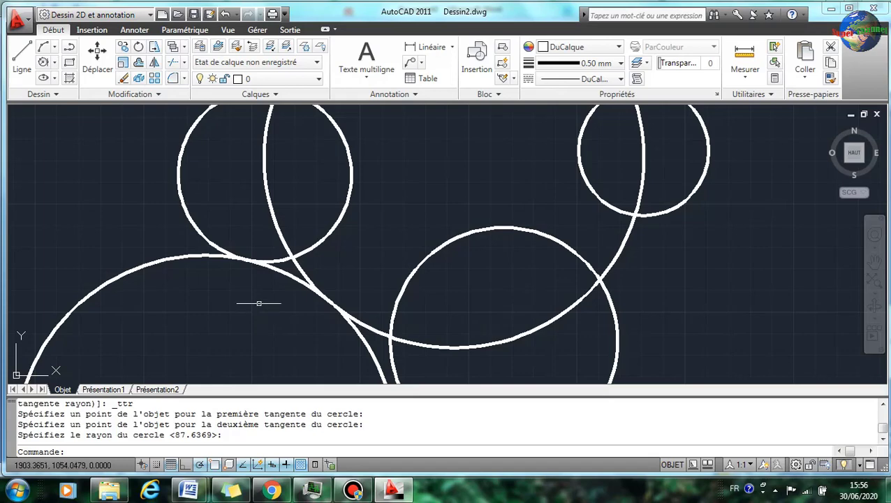
scroll(258, 303, "down", 3)
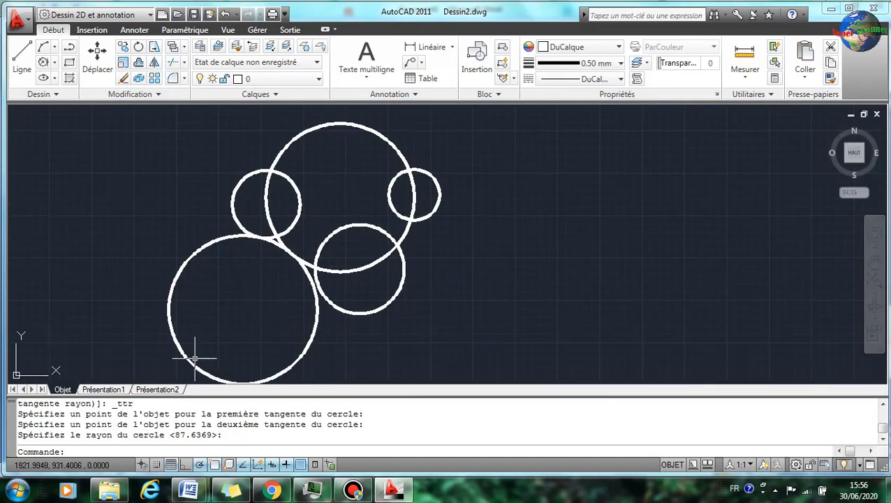
left_click(188, 490)
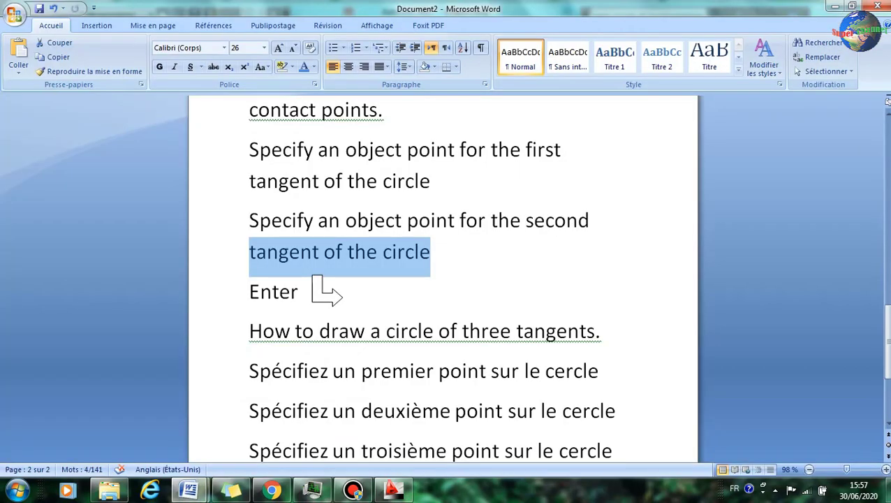
Highlight the three-tangent circle heading and its three 'Spécifiez' point lines
left_click_drag(249, 331, 614, 331)
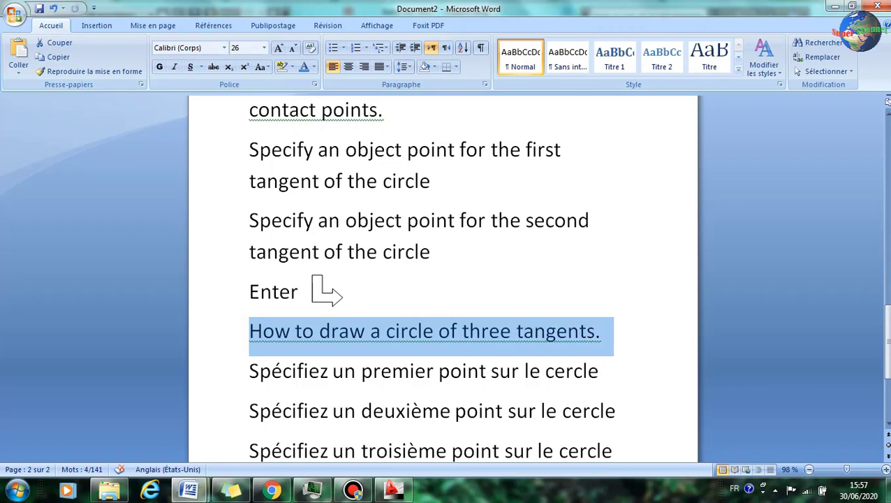
scroll(442, 279, "down", 1)
scroll(442, 280, "down", 1)
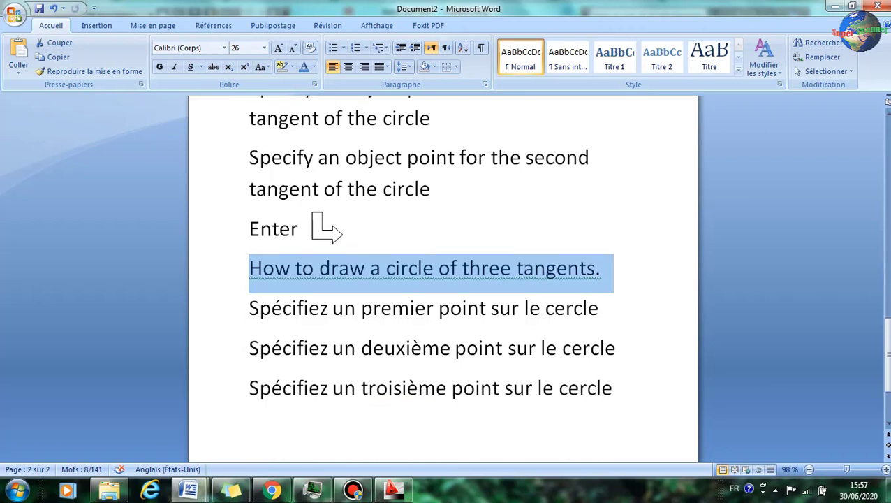
left_click_drag(249, 308, 612, 308)
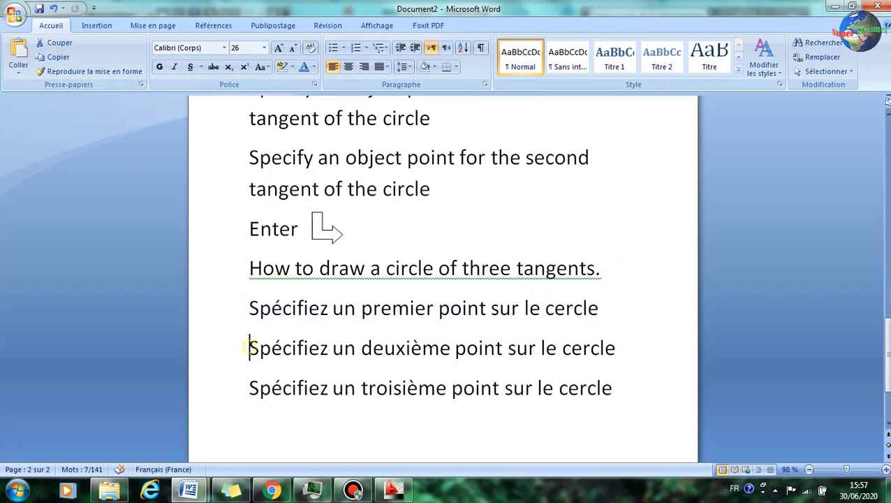
left_click_drag(250, 348, 629, 348)
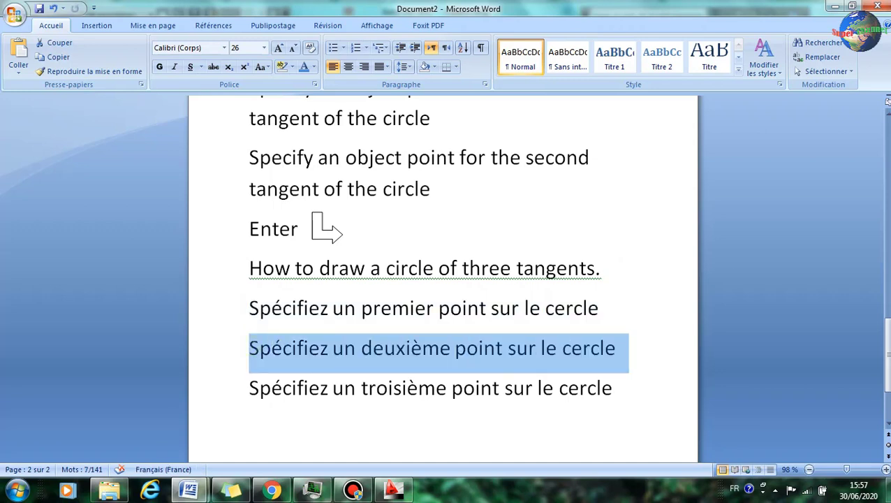
left_click_drag(250, 388, 625, 388)
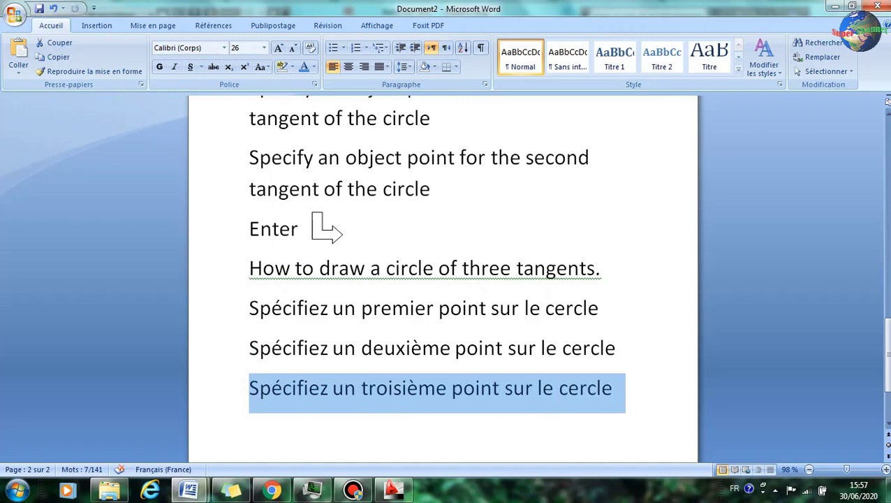
scroll(443, 280, "down", 1)
scroll(443, 279, "down", 1)
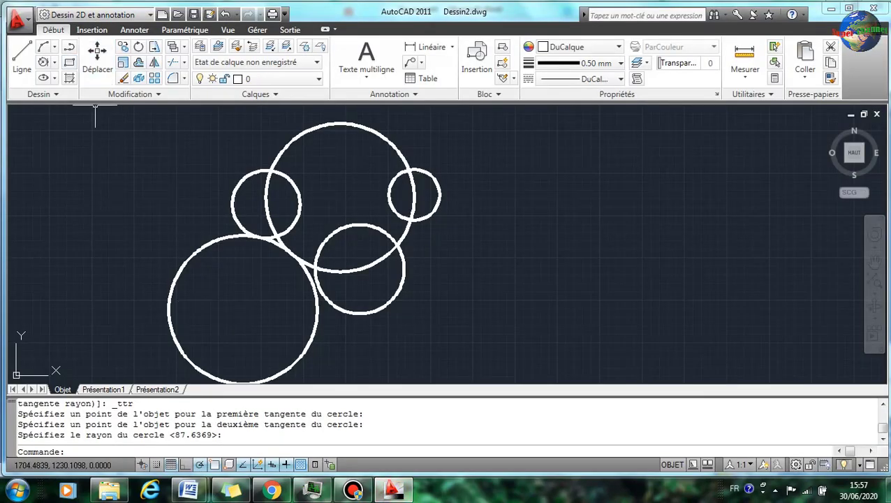
Draw a circle tangent to the small right, lower and left circles using 3 points de tangence
left_click(55, 62)
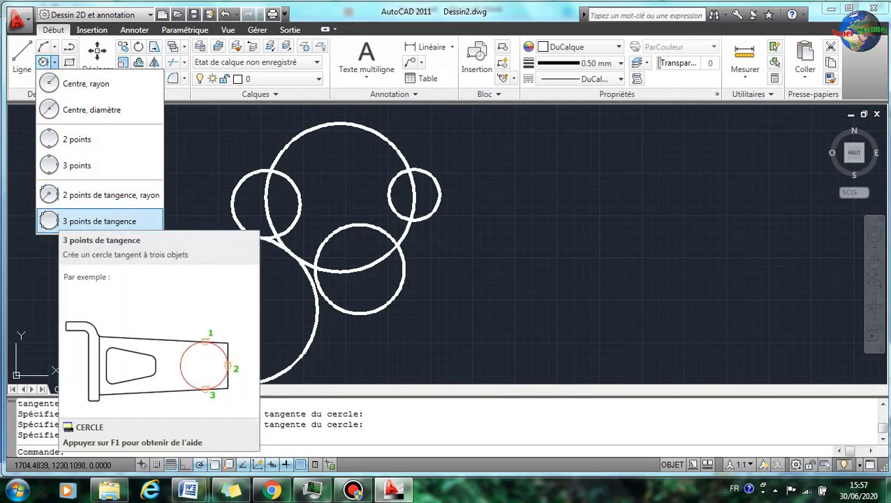
left_click(59, 221)
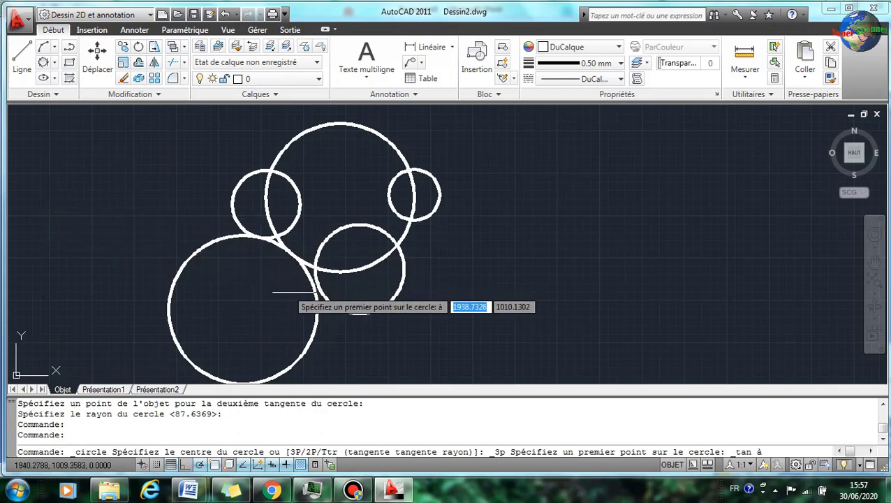
scroll(397, 166, "up", 2)
scroll(401, 182, "up", 1)
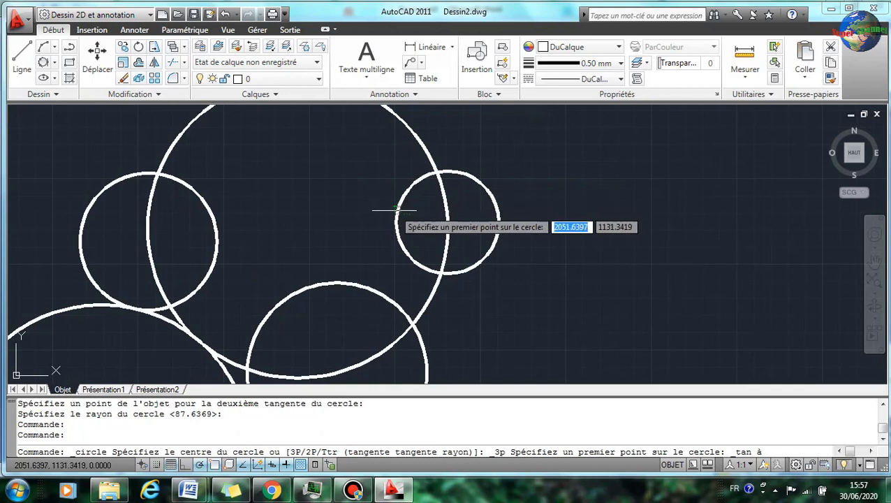
left_click(396, 221)
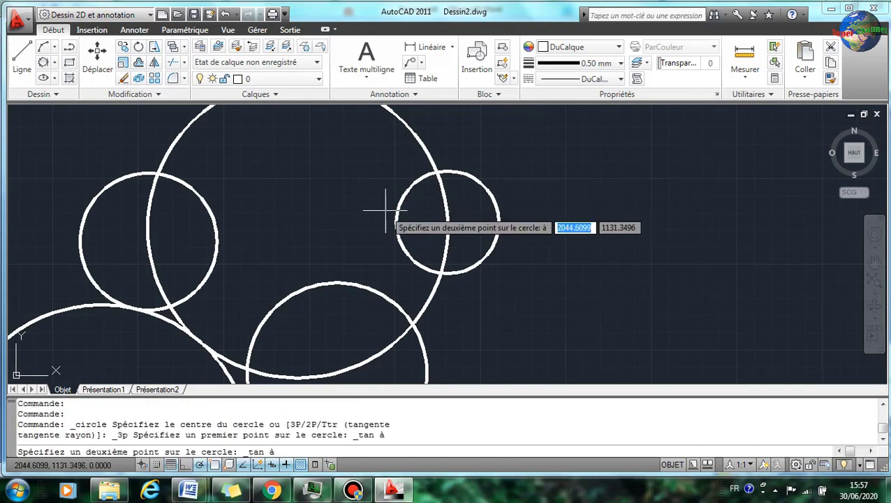
left_click(321, 282)
left_click(210, 221)
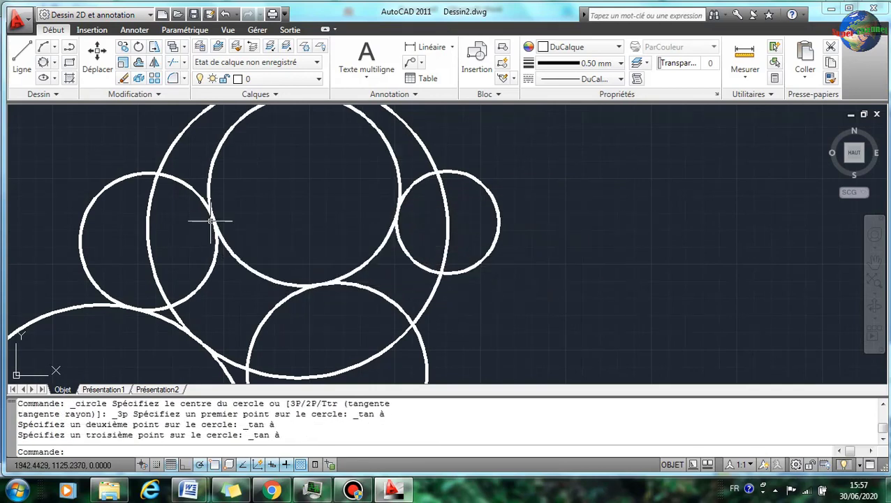
Recentre the view on all the circles and return to the Word notes
middle_click_drag(273, 244, 276, 276)
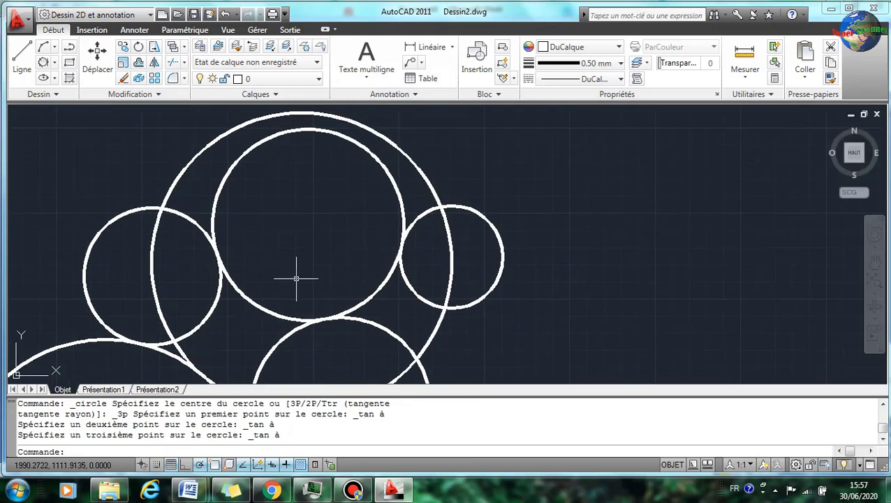
scroll(296, 278, "down", 4)
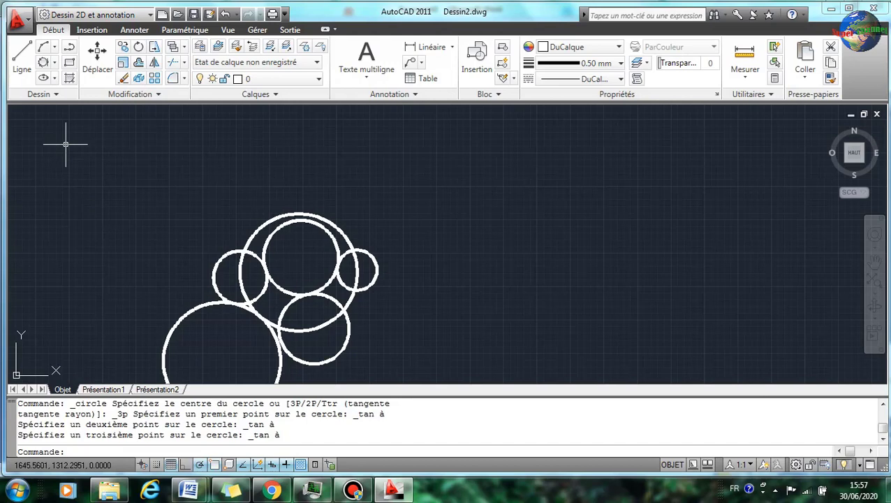
middle_click_drag(150, 239, 217, 184)
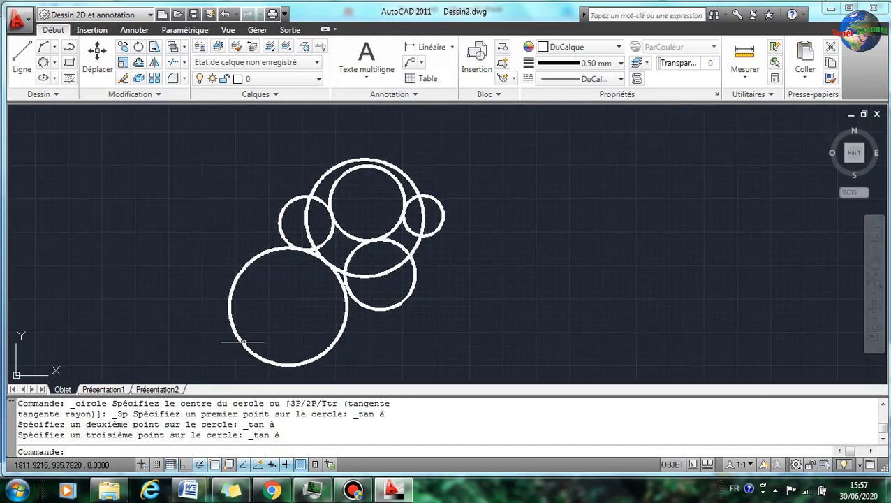
key("alt+Tab")
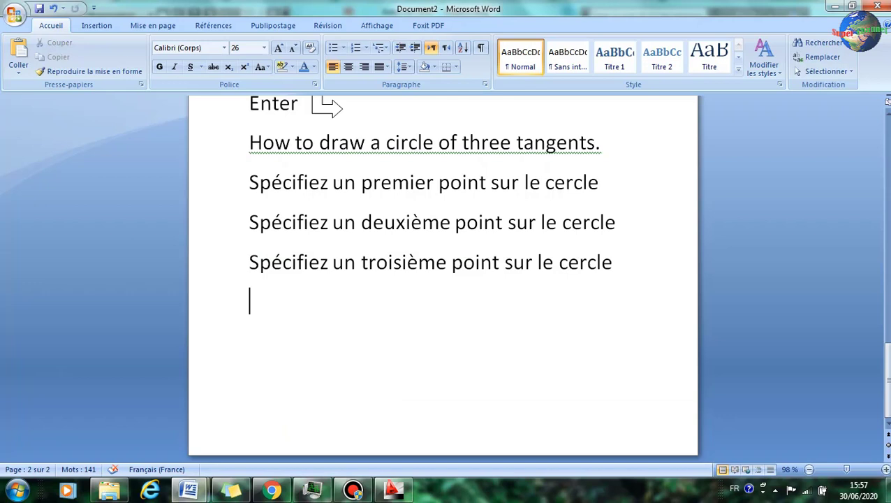
Add the closing lines 'thank you .' and 'good work' at the end of the notes
type("than")
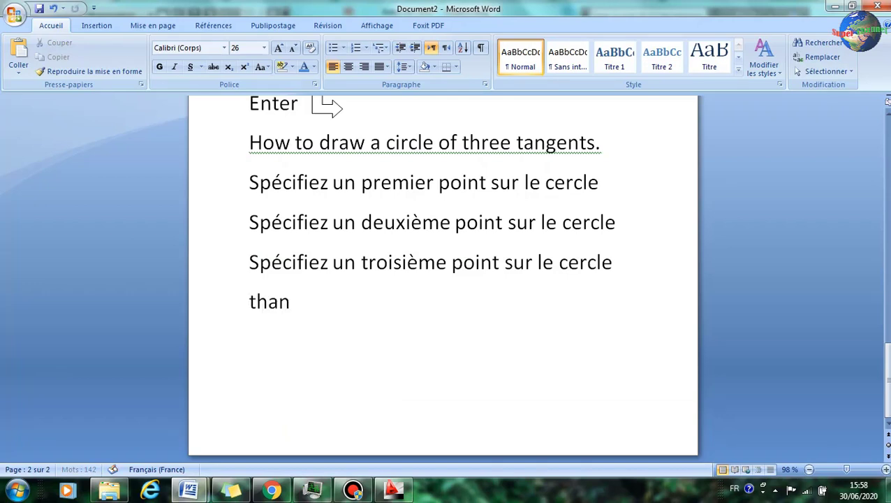
type("k yo")
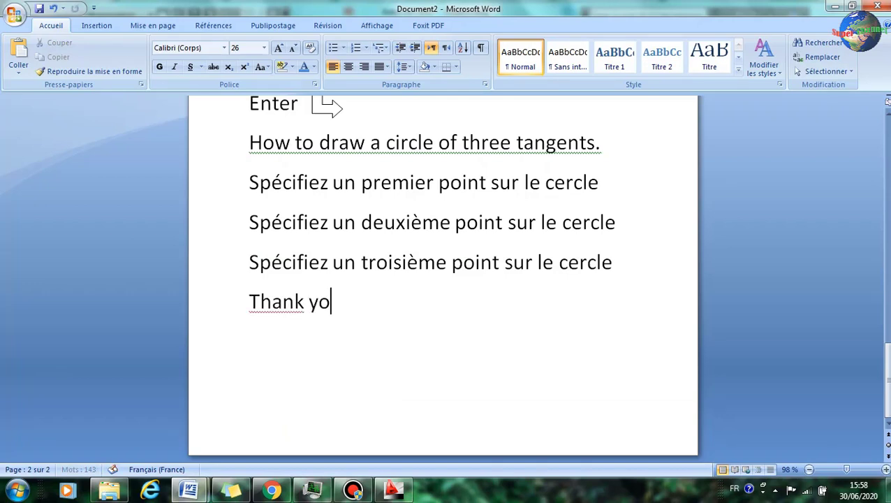
type("u")
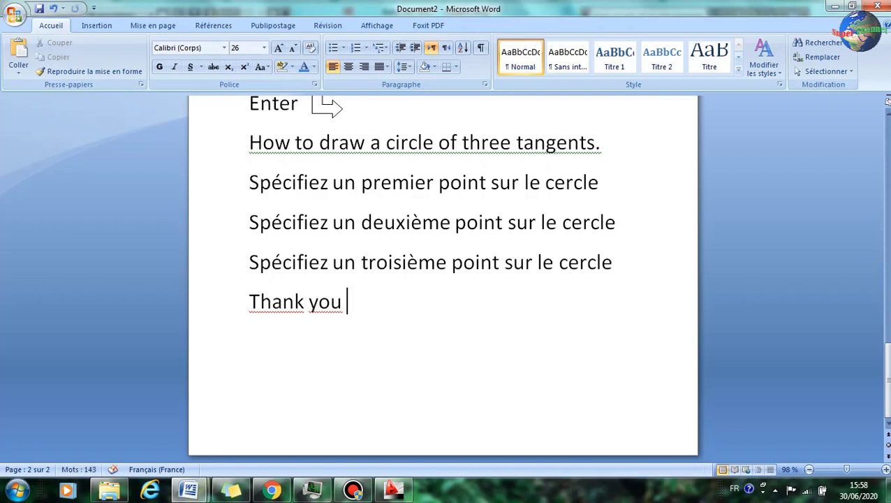
type(".")
key("Return")
type("goo")
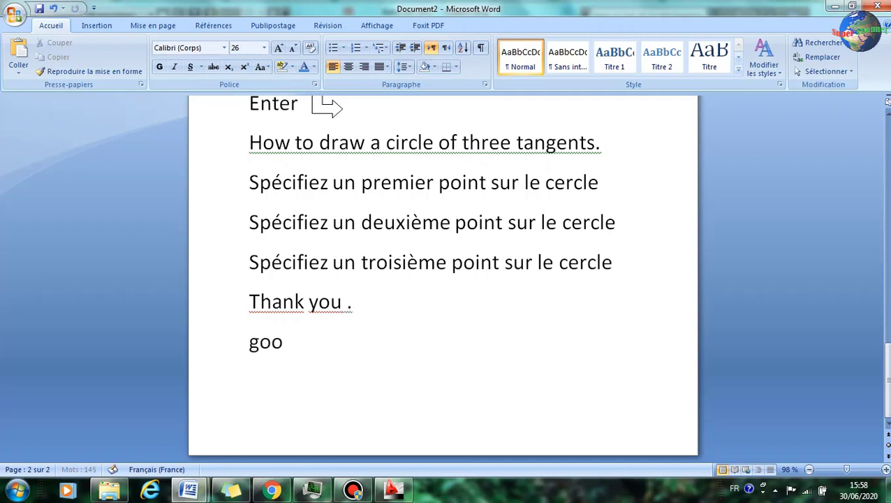
type("Good work")
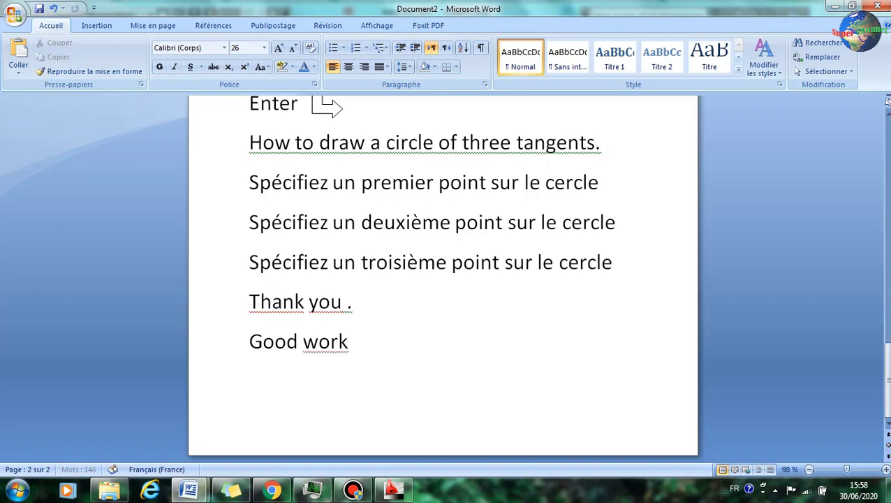